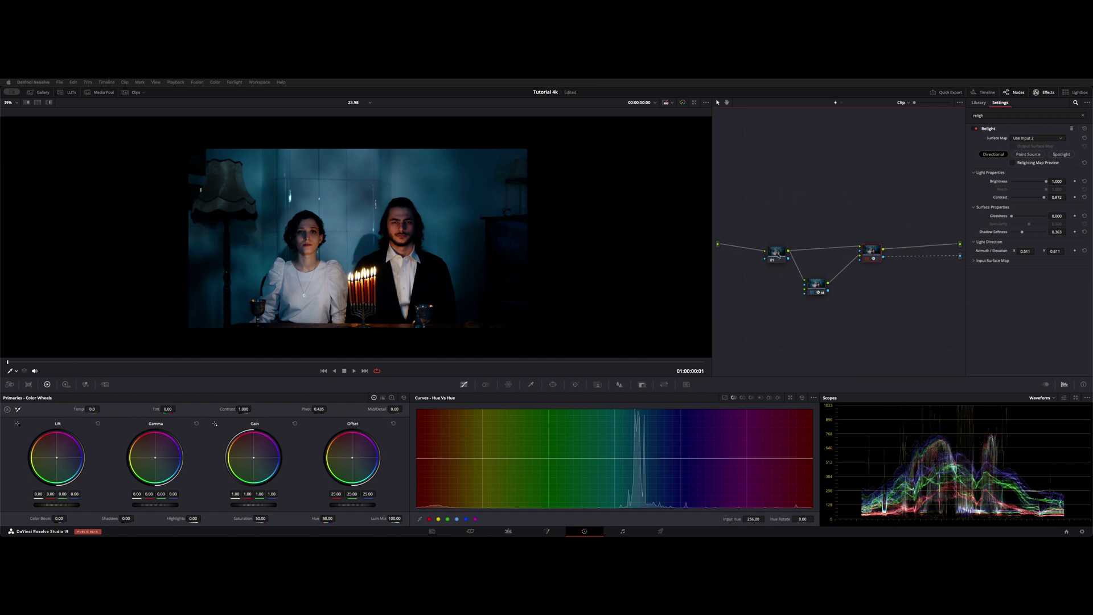
- Nudge node 01 slightly to the left in the Node Editor
drag(779, 255, 768, 253)
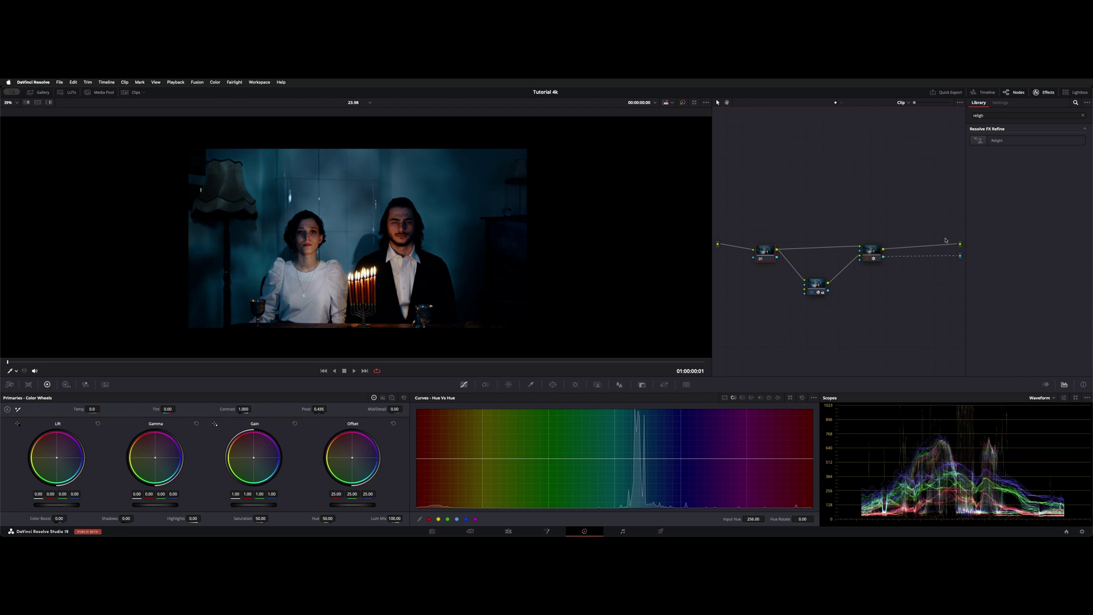
- Check the Relight settings on nodes 03 and 2, then drag Resolve FX Refine > Relight onto node 2
click(818, 293)
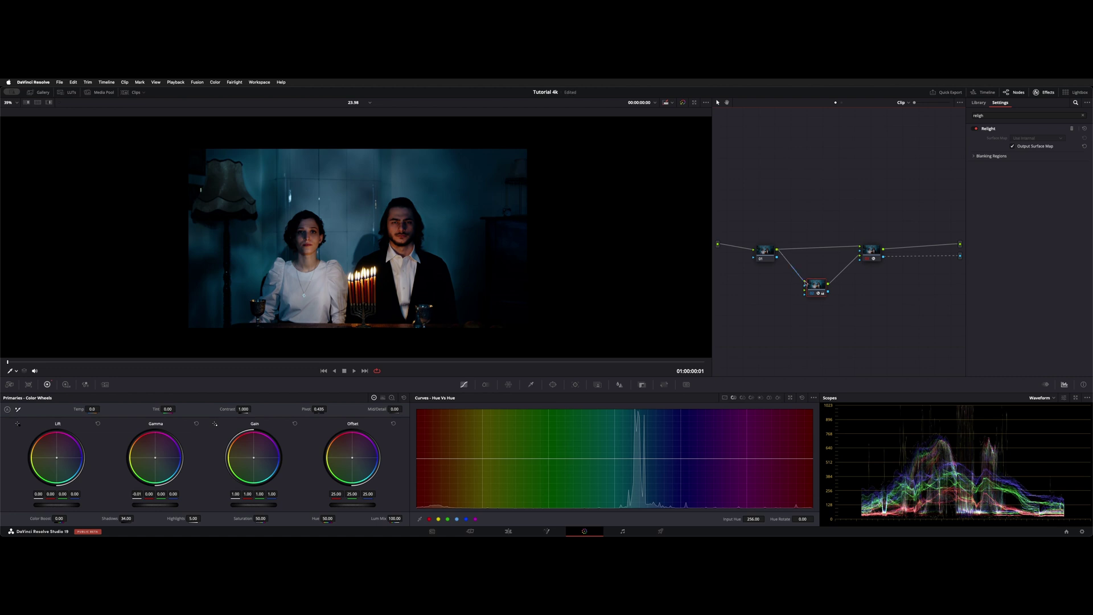
click(873, 257)
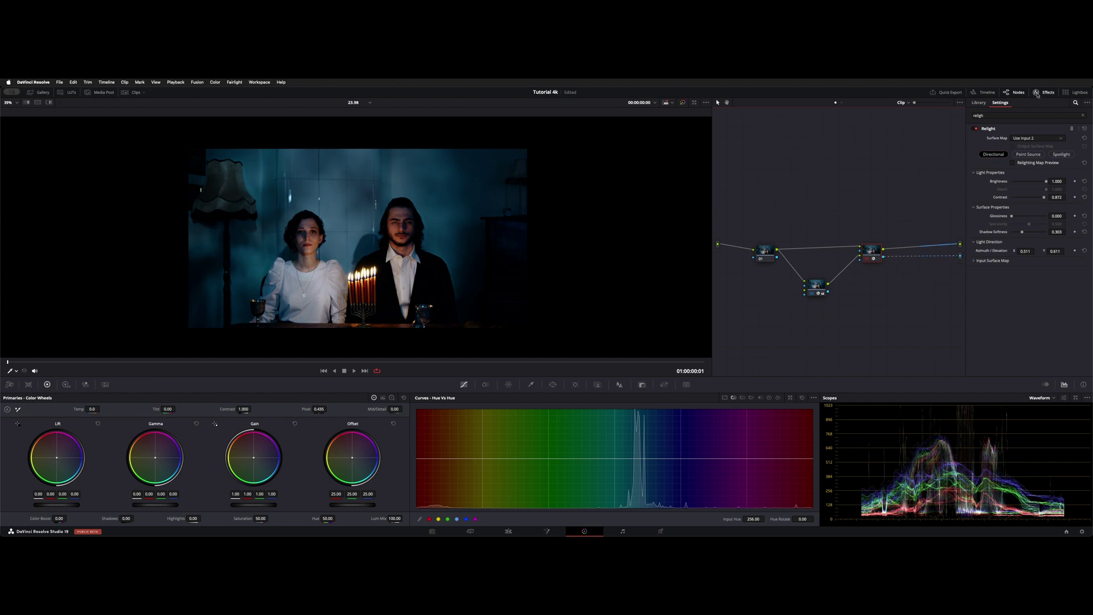
click(979, 102)
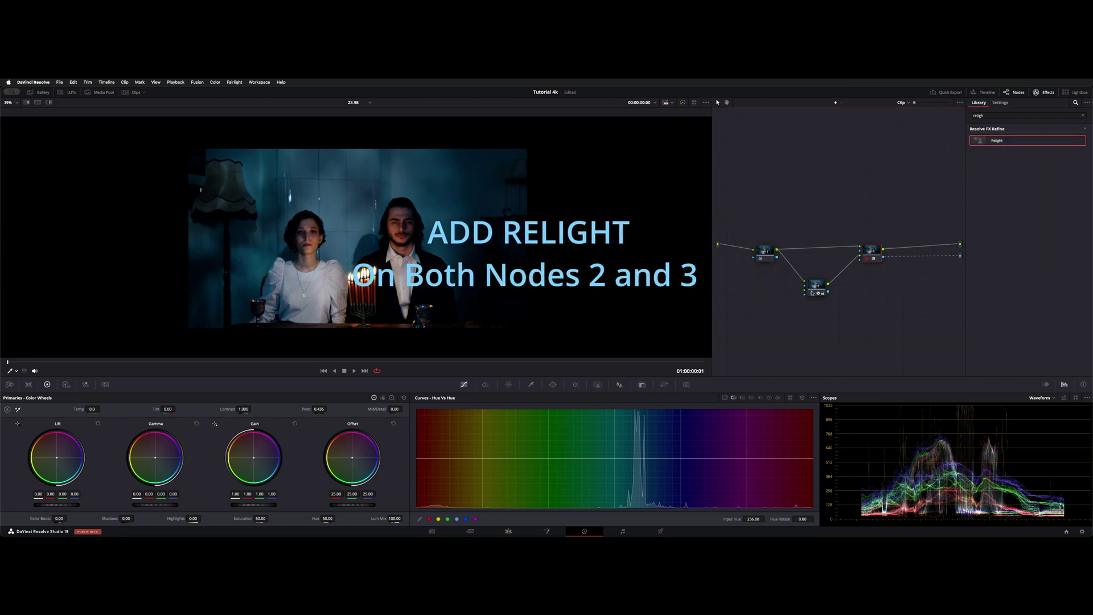
drag(813, 293, 814, 291)
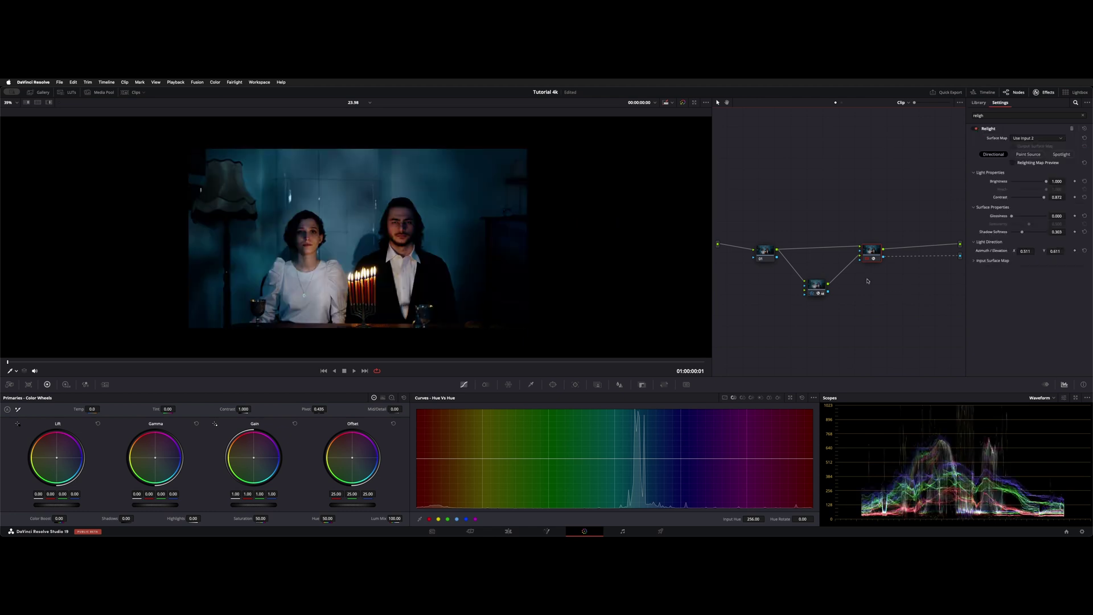
click(819, 283)
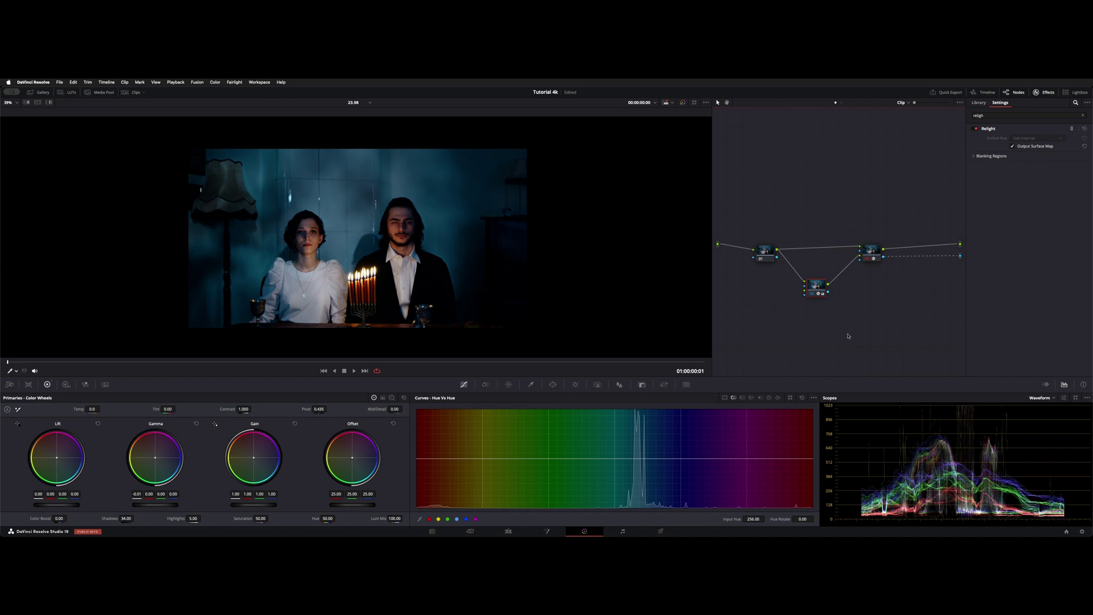
click(873, 257)
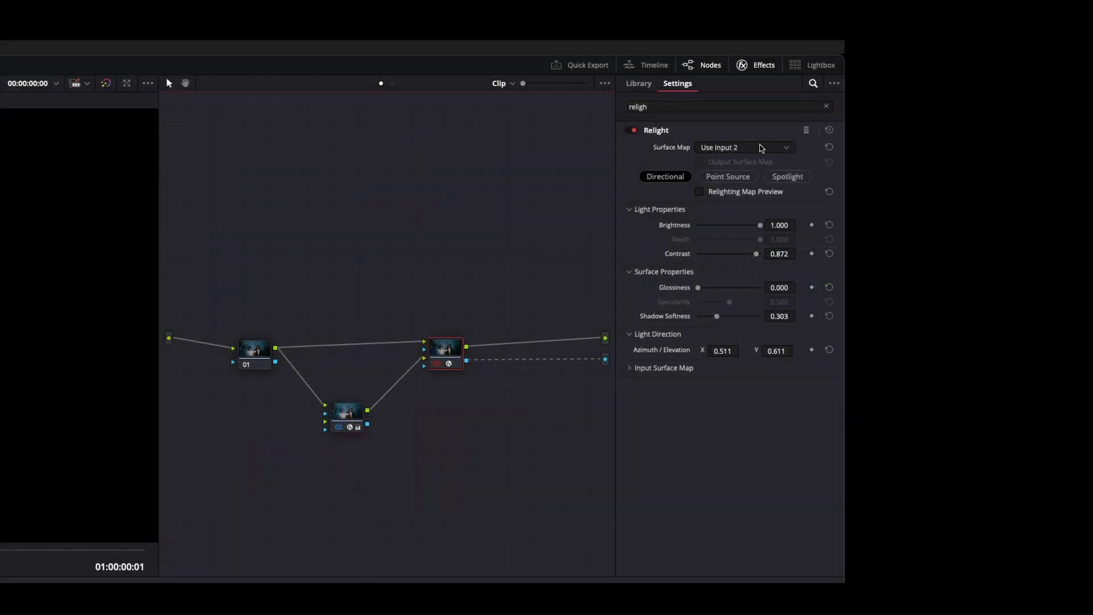
click(790, 148)
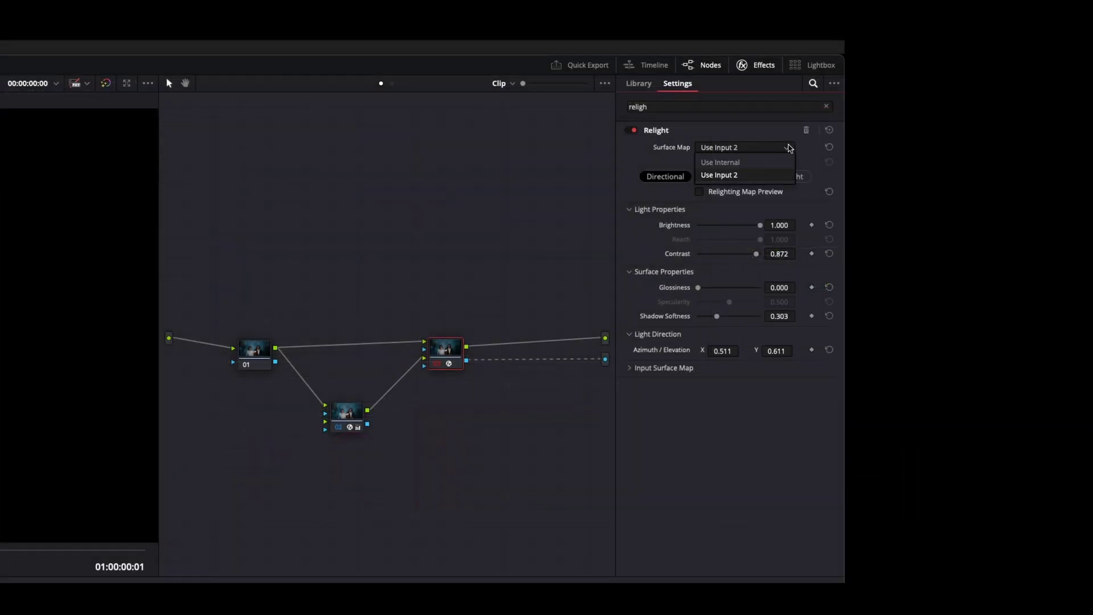
click(740, 175)
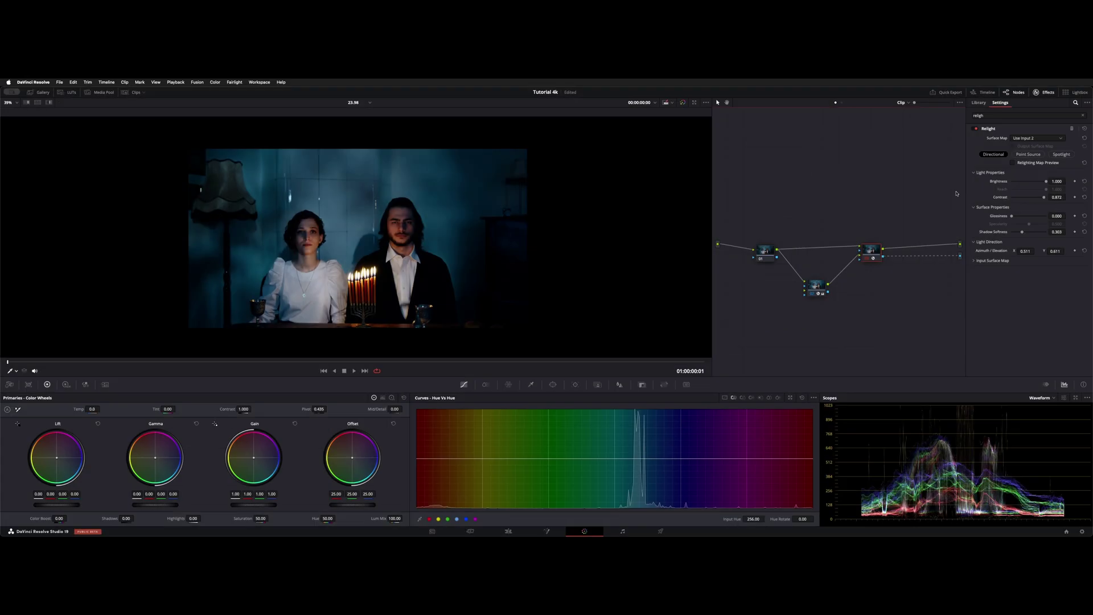
- Preview the relighting map, reset node 2's Shadows and Highlights, and raise its Gain to 1.05
click(1013, 163)
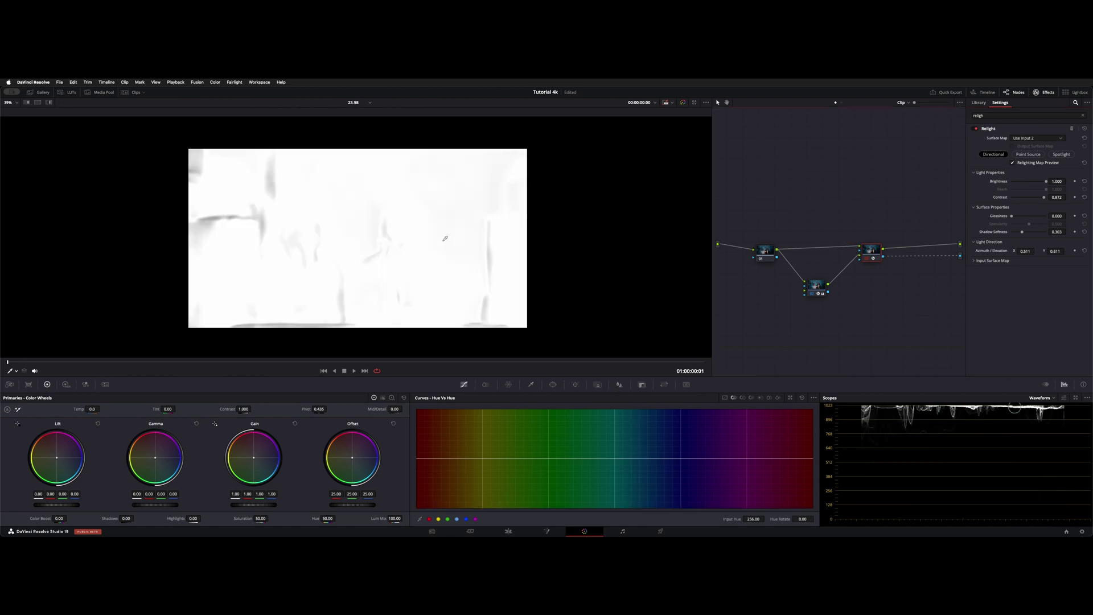
click(815, 288)
click(404, 398)
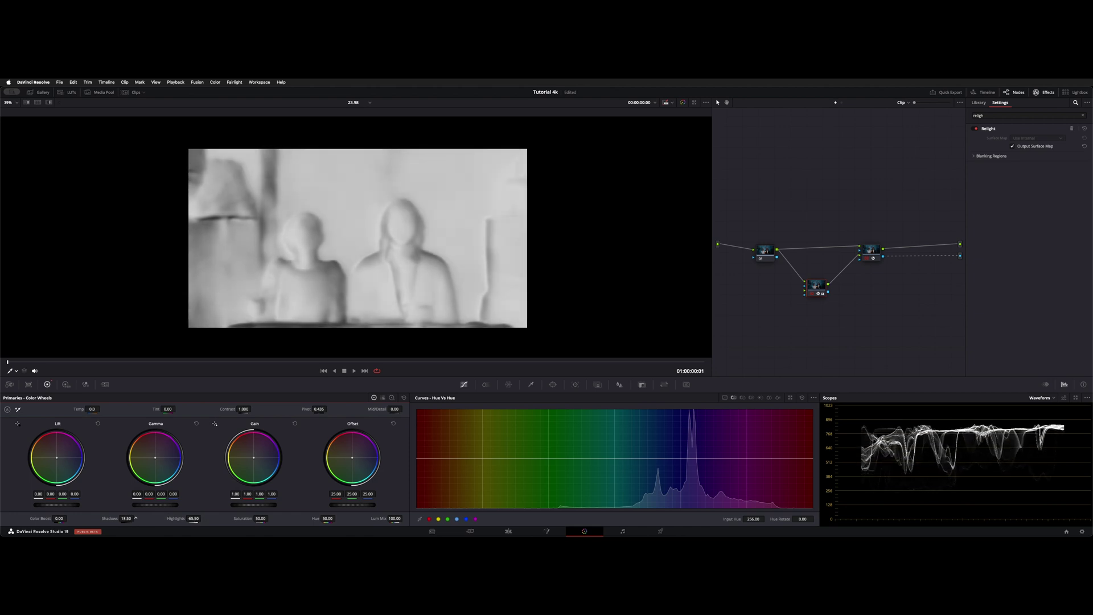
drag(235, 494, 239, 493)
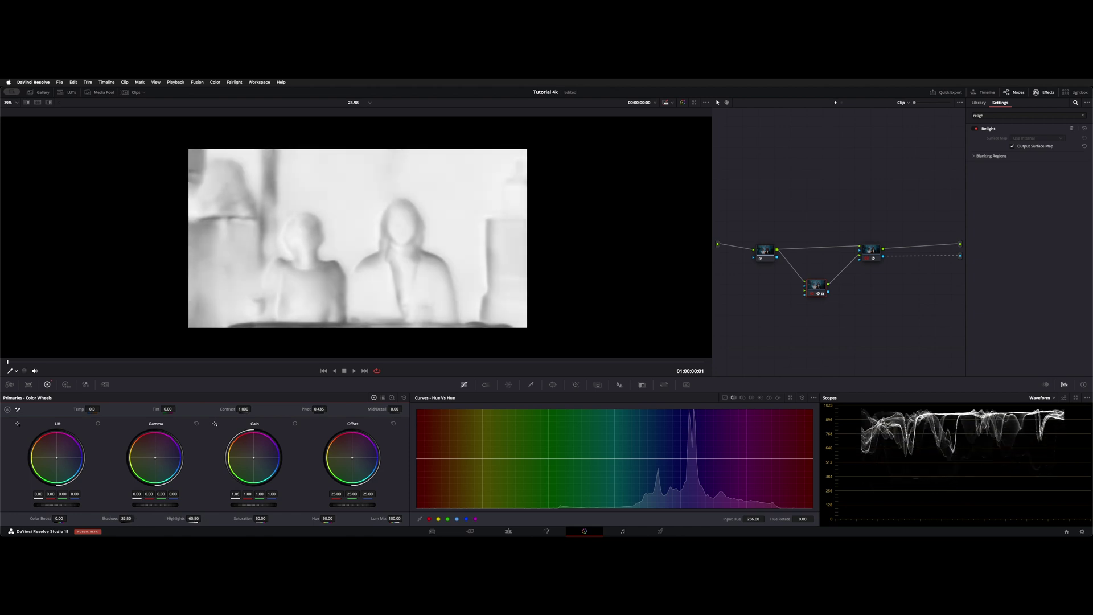
click(877, 250)
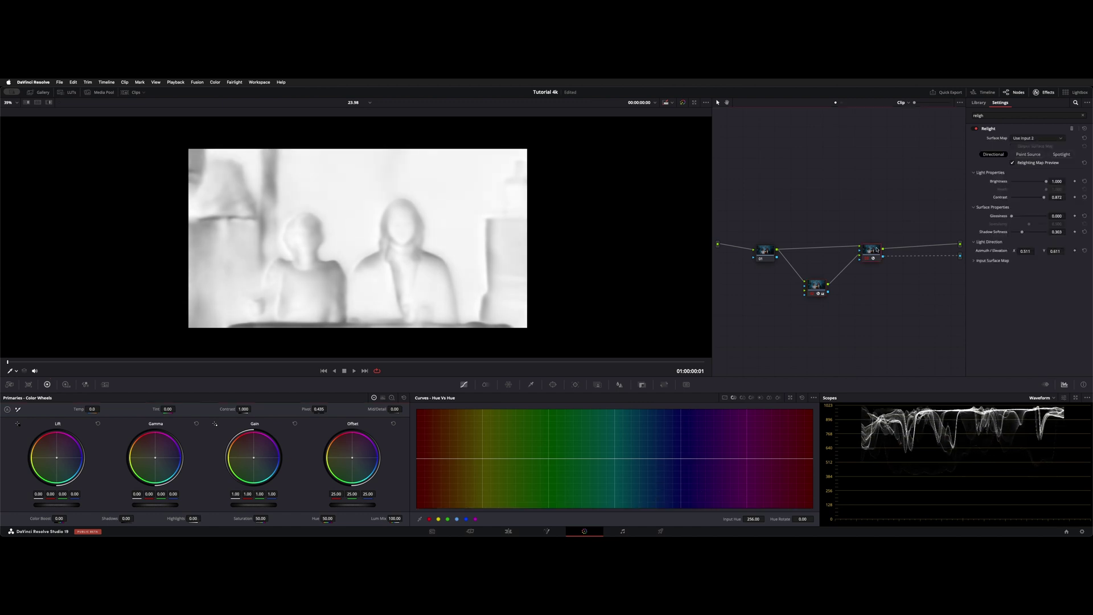
- Turn off the relighting map preview and show the Relight on-screen controls in the viewer
click(1033, 164)
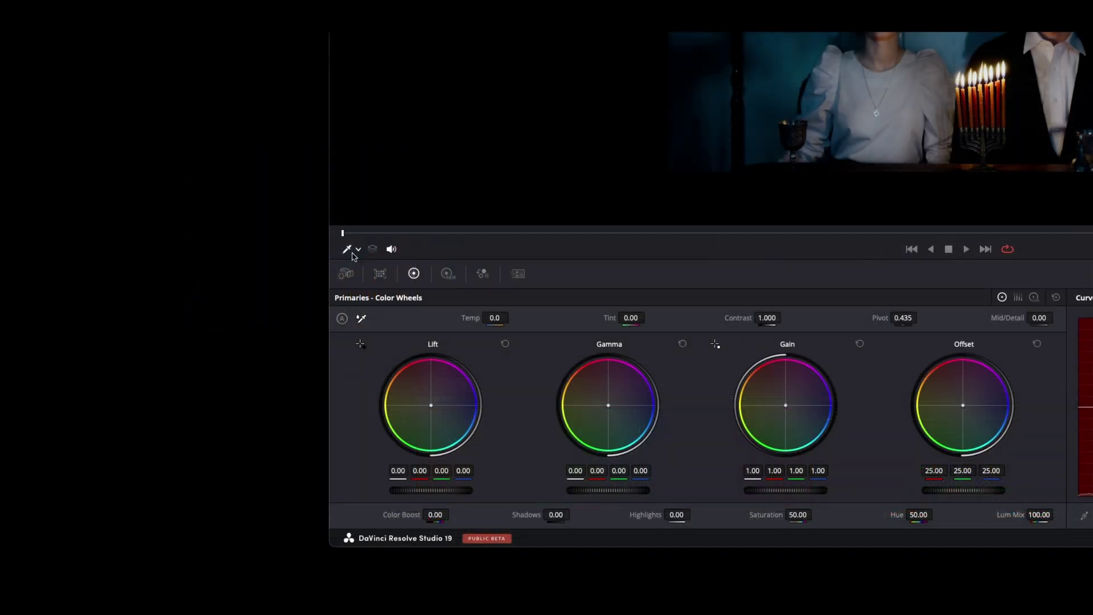
click(358, 248)
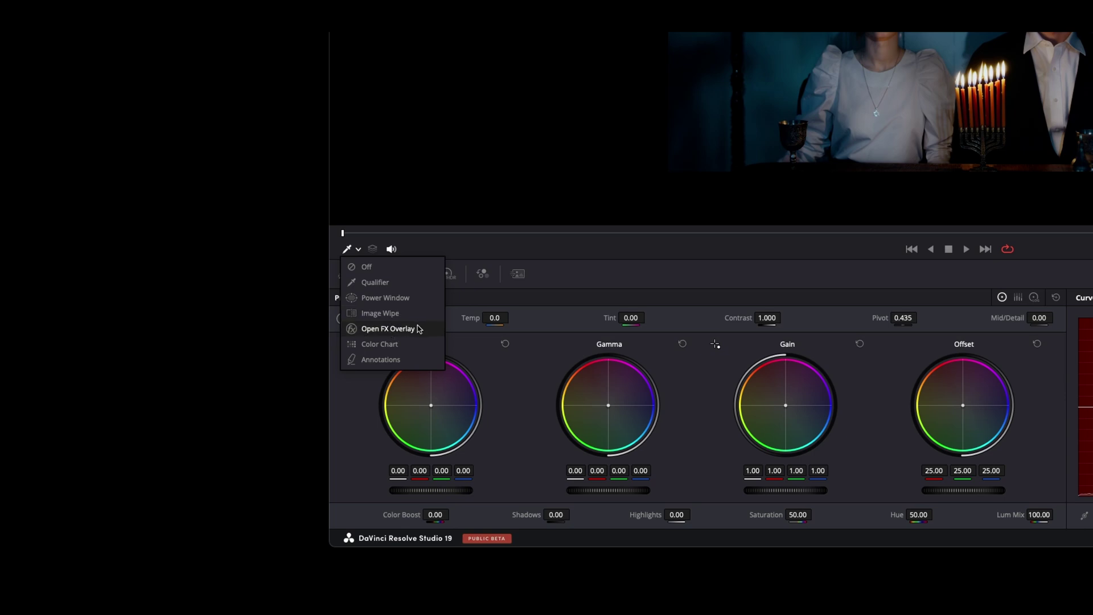
click(420, 329)
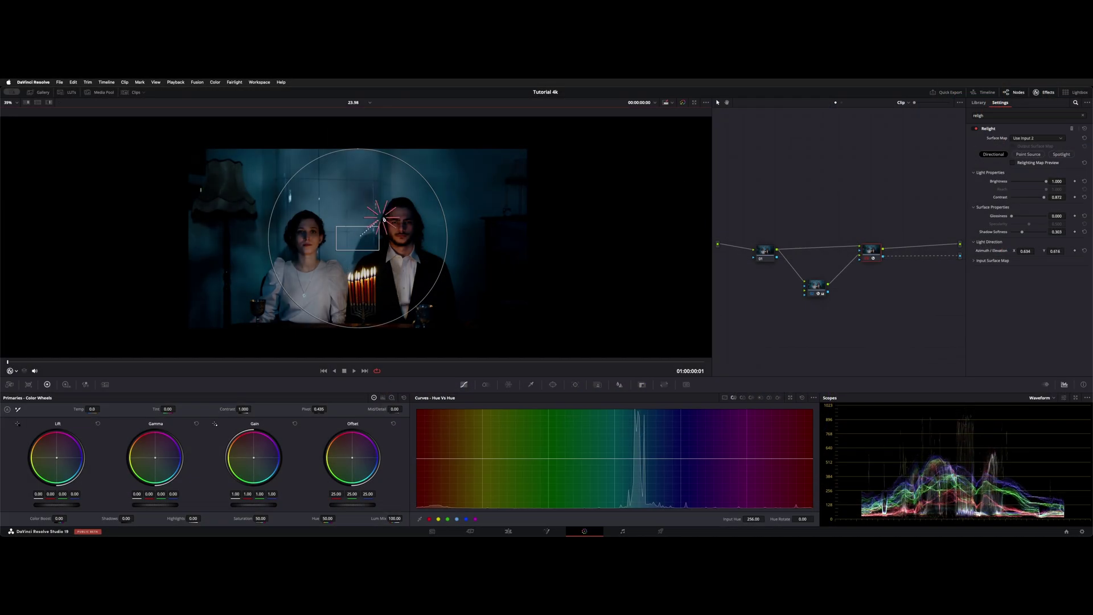
- Aim the directional light at the man's face, then raise Brightness and Glossiness
mouse_move(378, 219)
mouse_down()
mouse_move(326, 217)
mouse_move(389, 217)
mouse_up()
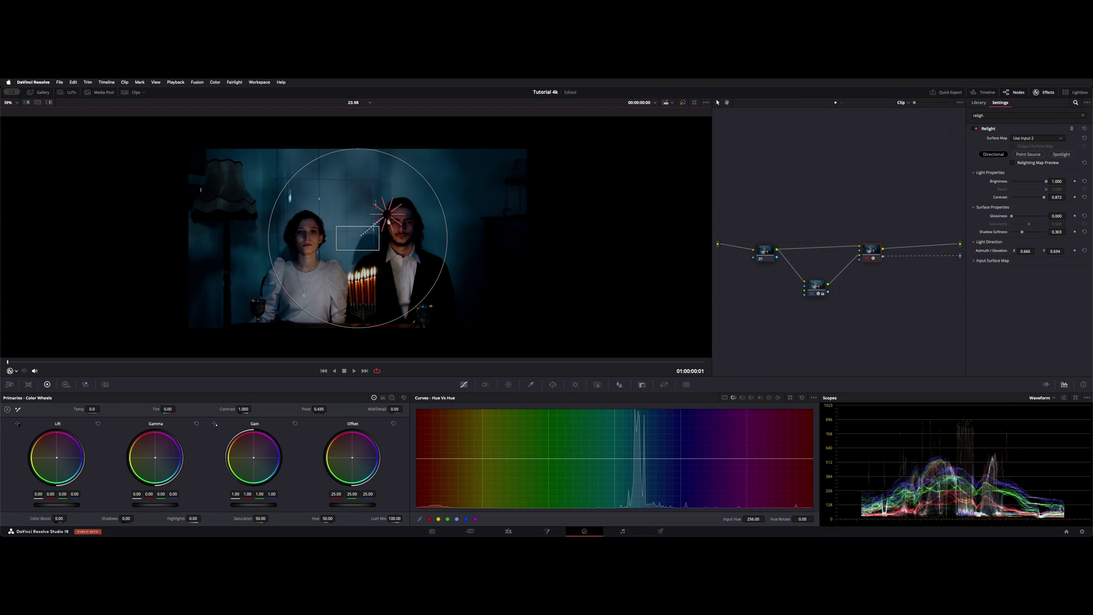
drag(389, 213, 358, 242)
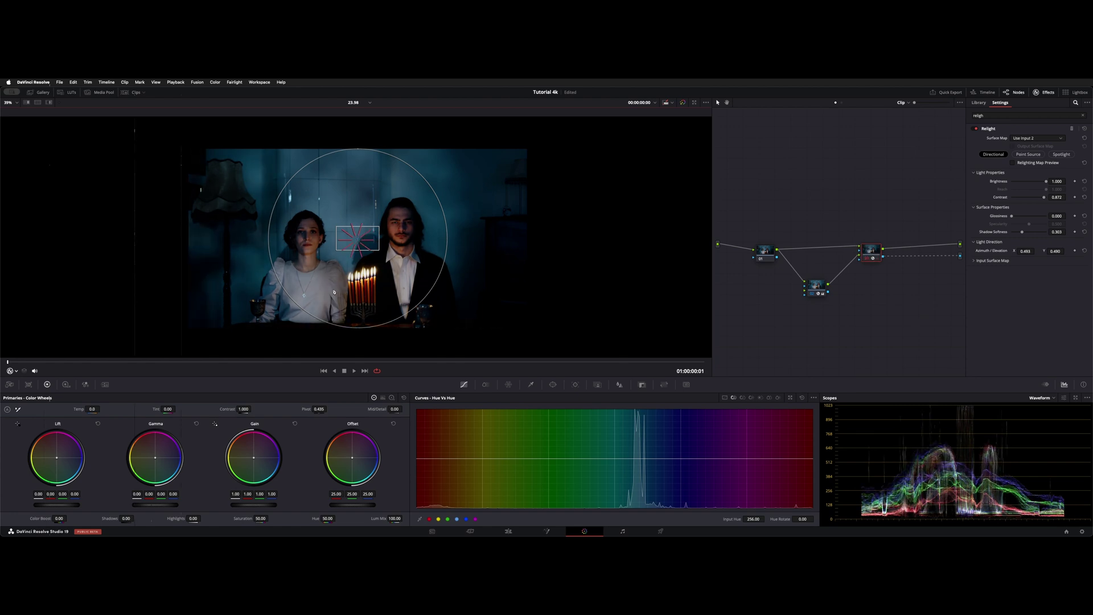
drag(362, 238, 406, 233)
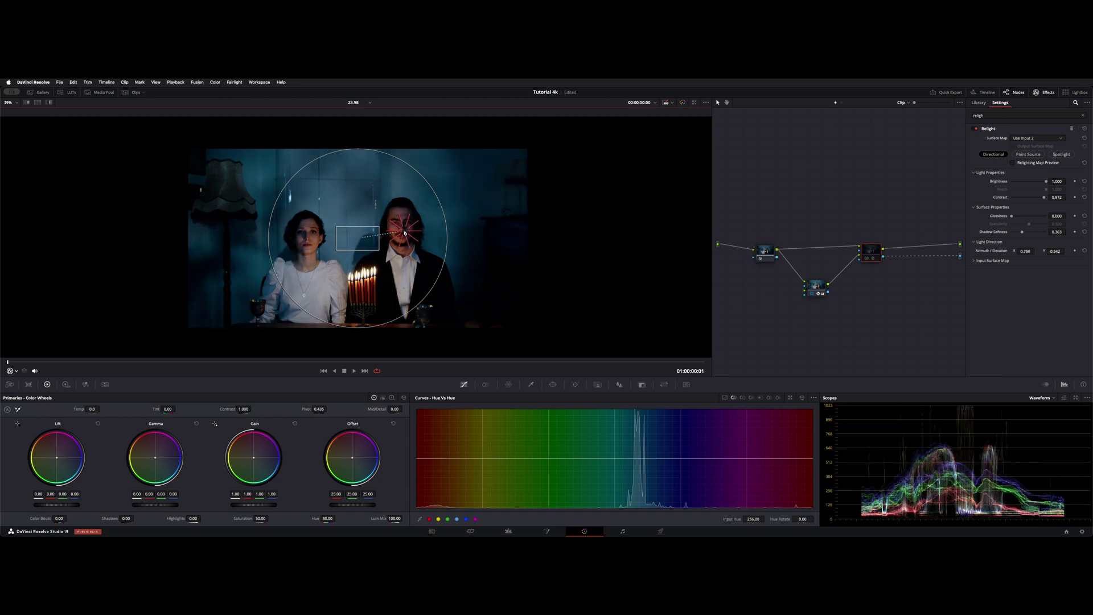
drag(405, 231, 352, 243)
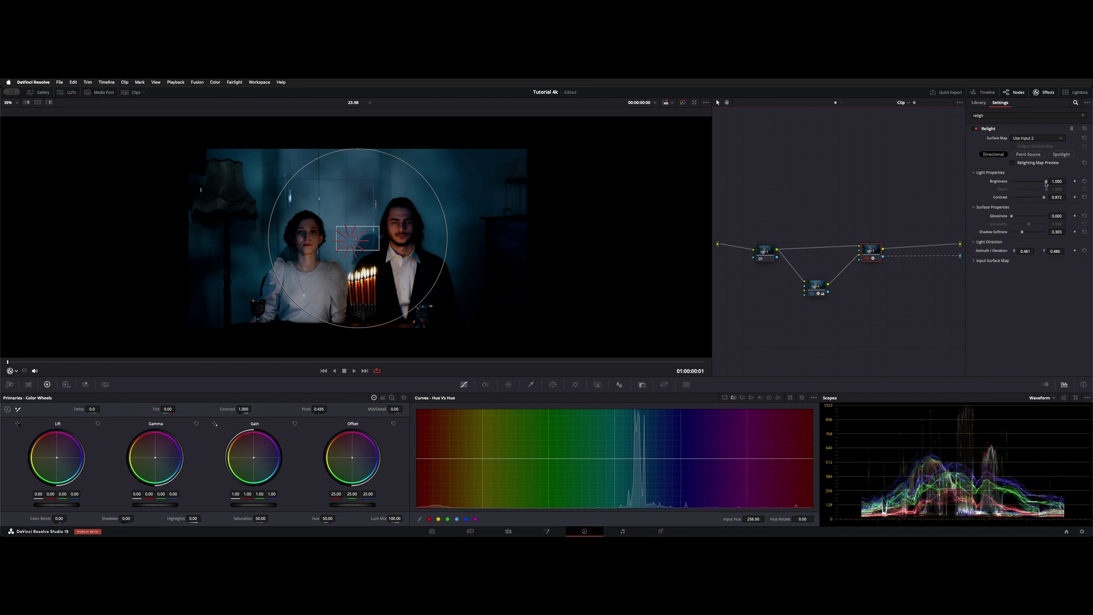
mouse_move(1046, 181)
mouse_down()
mouse_move(1025, 181)
mouse_move(1066, 182)
mouse_up()
mouse_move(1012, 216)
mouse_down()
mouse_move(1033, 217)
mouse_move(1002, 220)
mouse_up()
- Switch Relight to Point Source, moving the light lower and adjusting its depth
click(1028, 154)
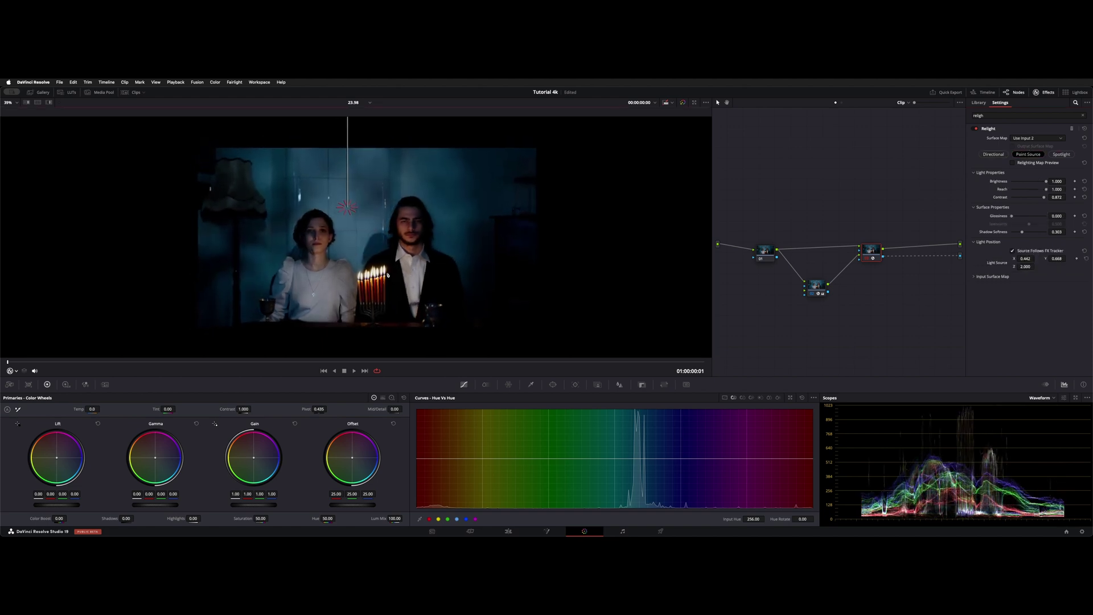
scroll(388, 267, down, 4)
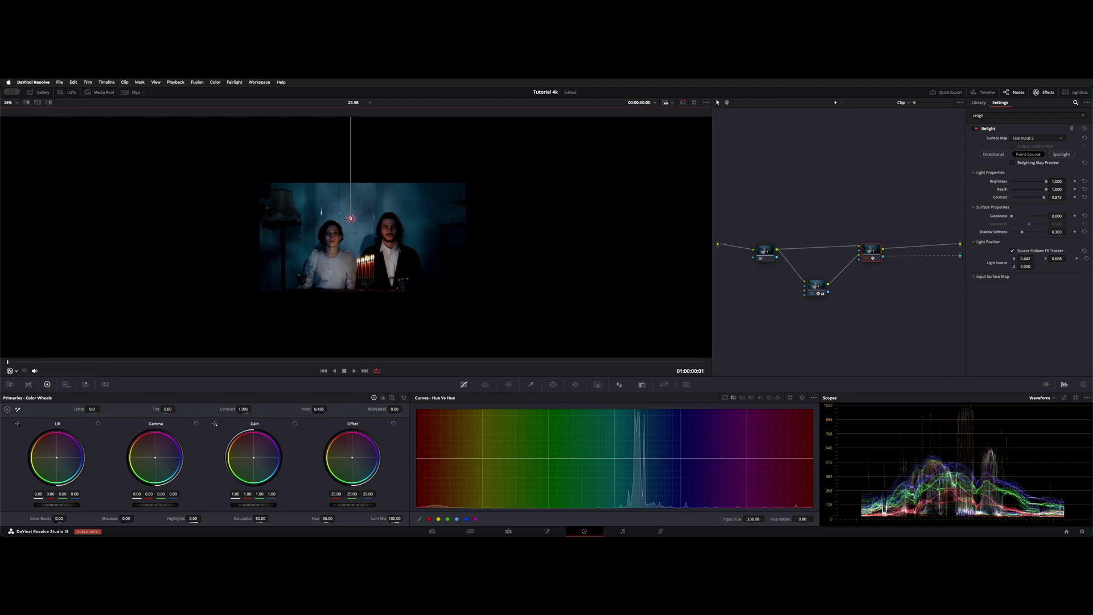
drag(351, 219, 393, 259)
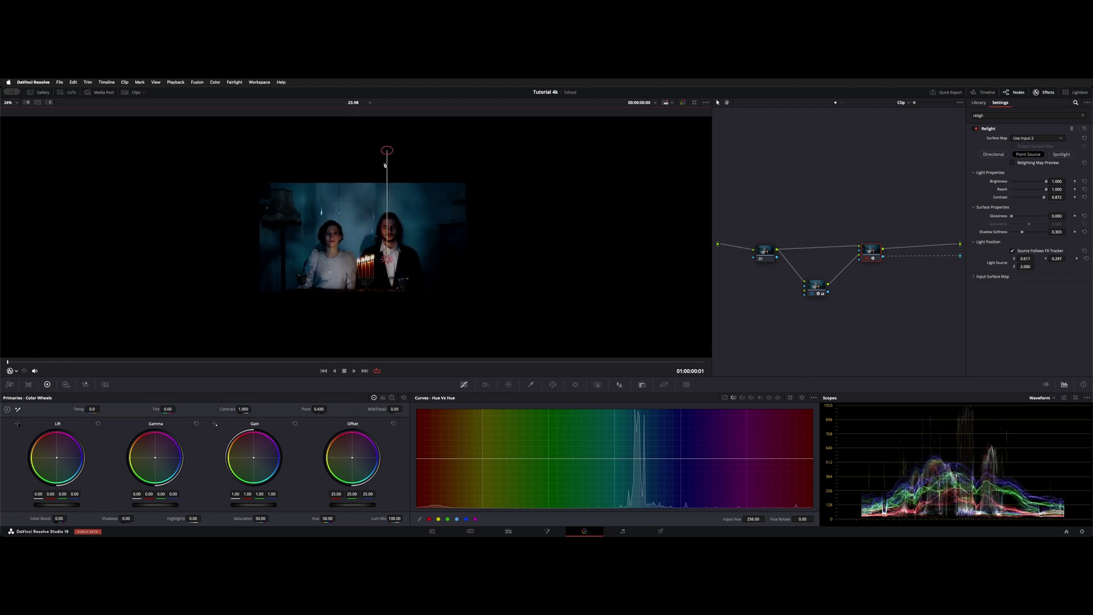
drag(387, 161, 387, 183)
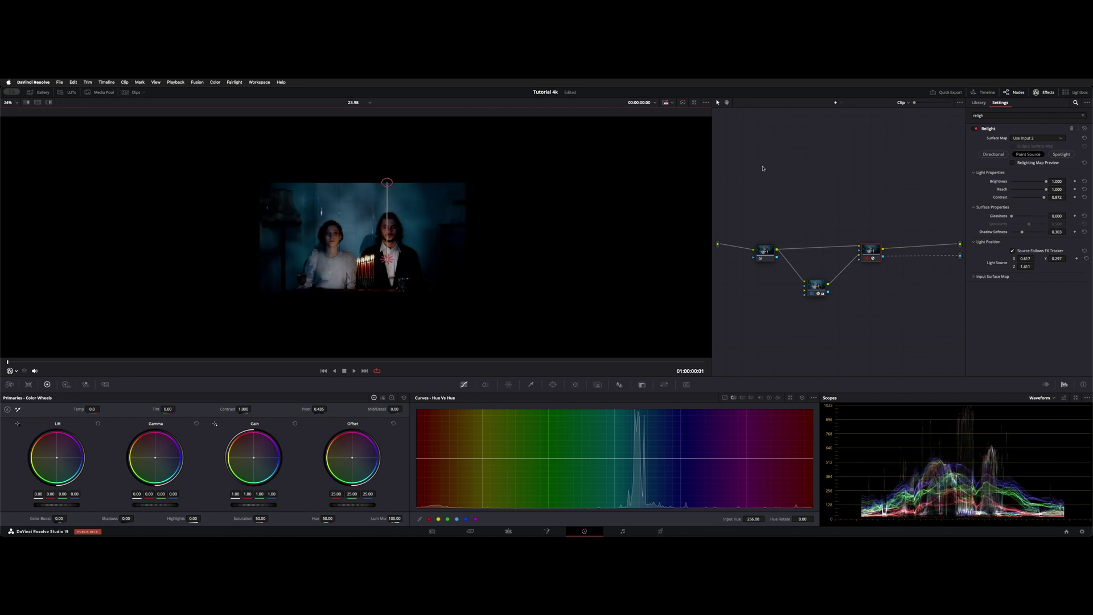
- Change to a Spotlight with Beam Angle 55.81, aimed at X 0.652, Y 0.538
click(1062, 154)
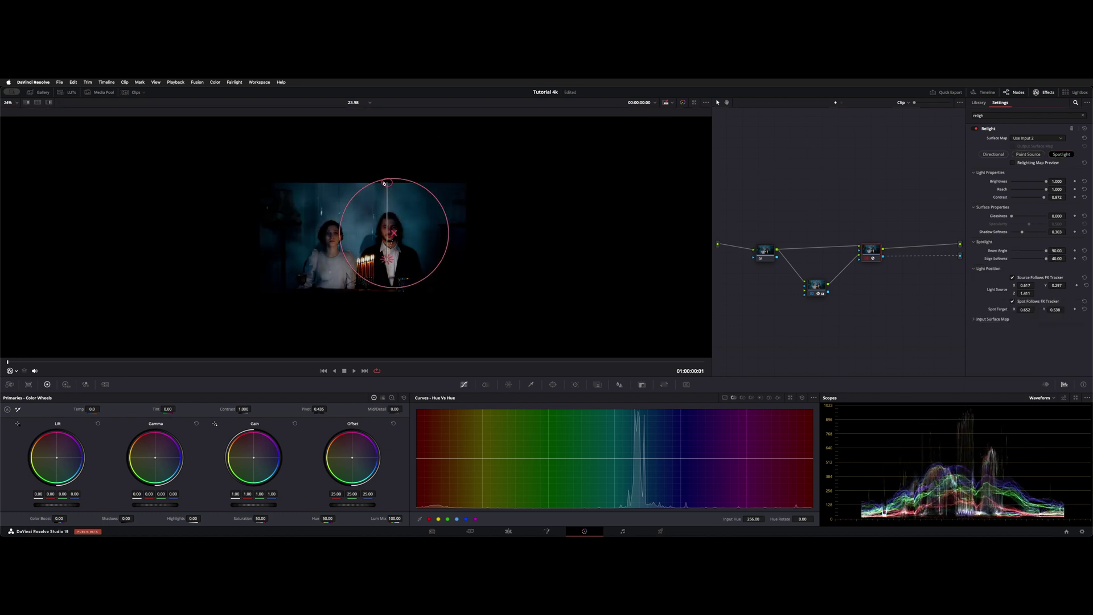
drag(377, 182, 383, 200)
drag(382, 250, 379, 226)
drag(380, 151, 381, 117)
scroll(351, 219, up, 3)
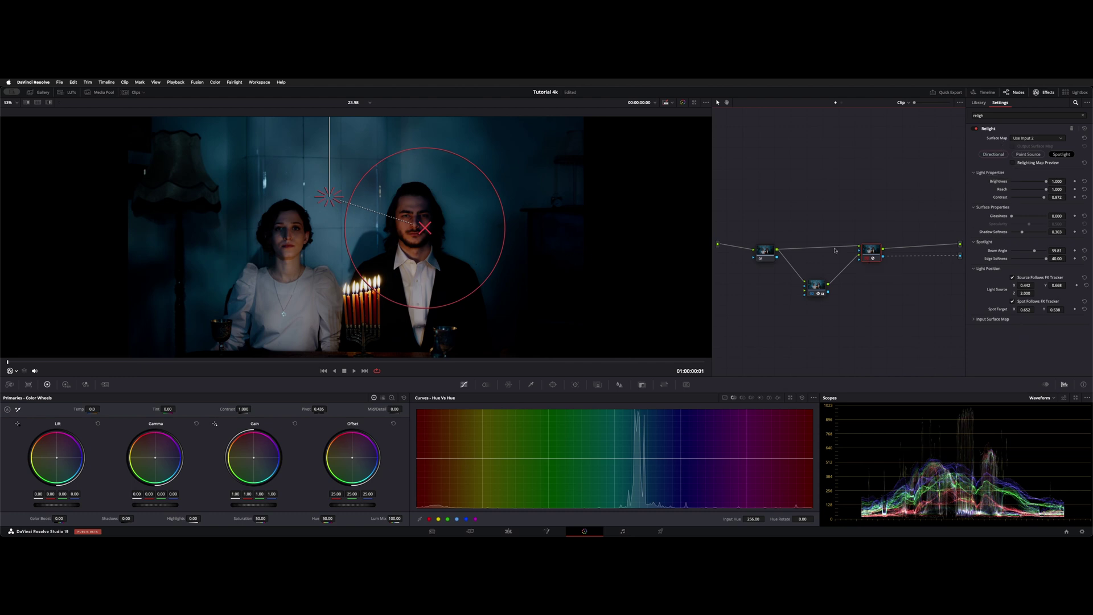
- In the FX tracker, add a tracker point, drag it onto the subject, then clear the track
click(576, 386)
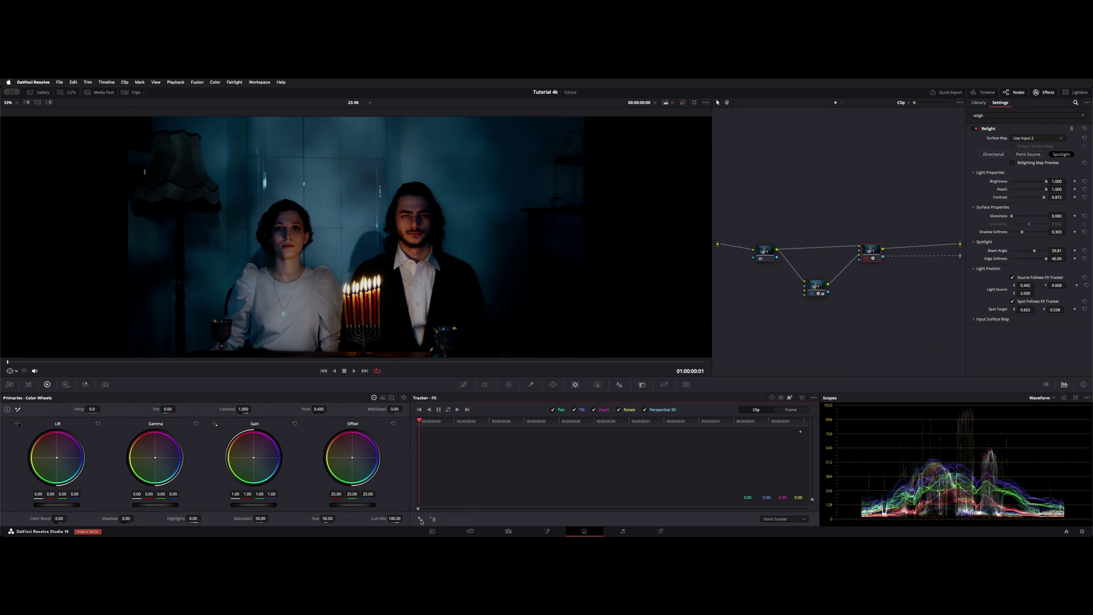
click(421, 519)
drag(357, 237, 329, 246)
drag(277, 231, 335, 237)
click(811, 395)
- Go to the next clip, show the Open FX Overlay, and select the Relight node
key(Up)
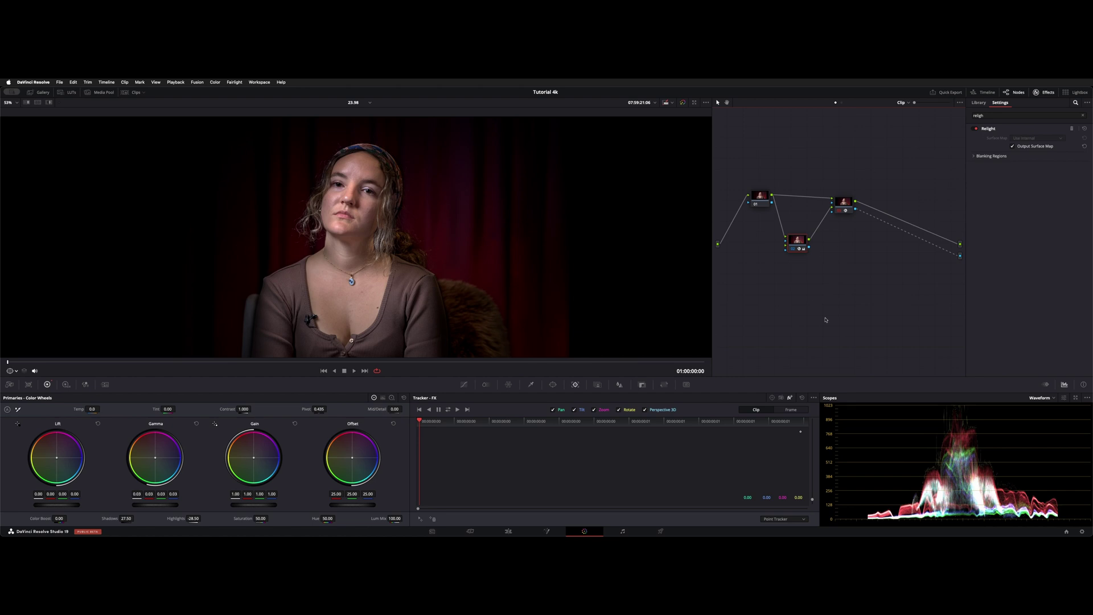
click(16, 372)
click(32, 415)
click(847, 202)
- Drag the point light around the frame and settle it on the woman's face
drag(353, 221, 319, 217)
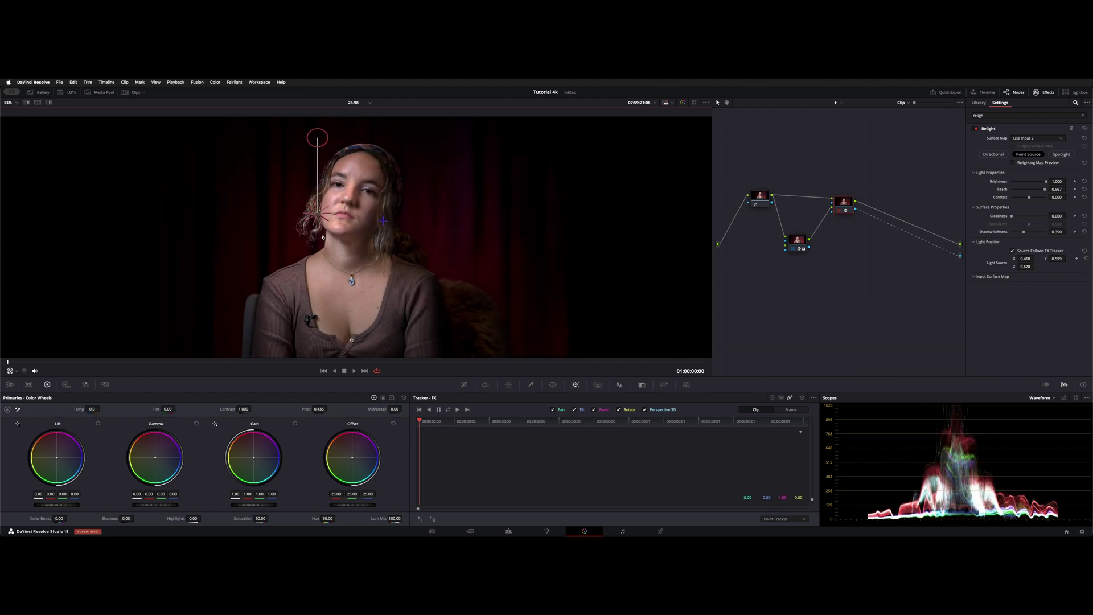
drag(319, 215, 411, 415)
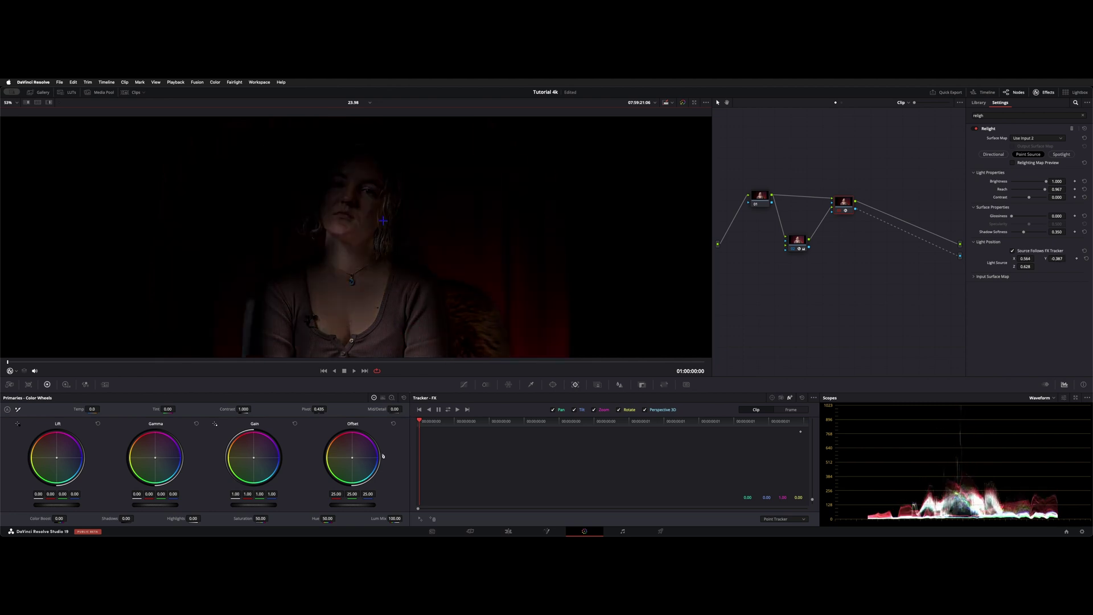
drag(407, 340, 346, 148)
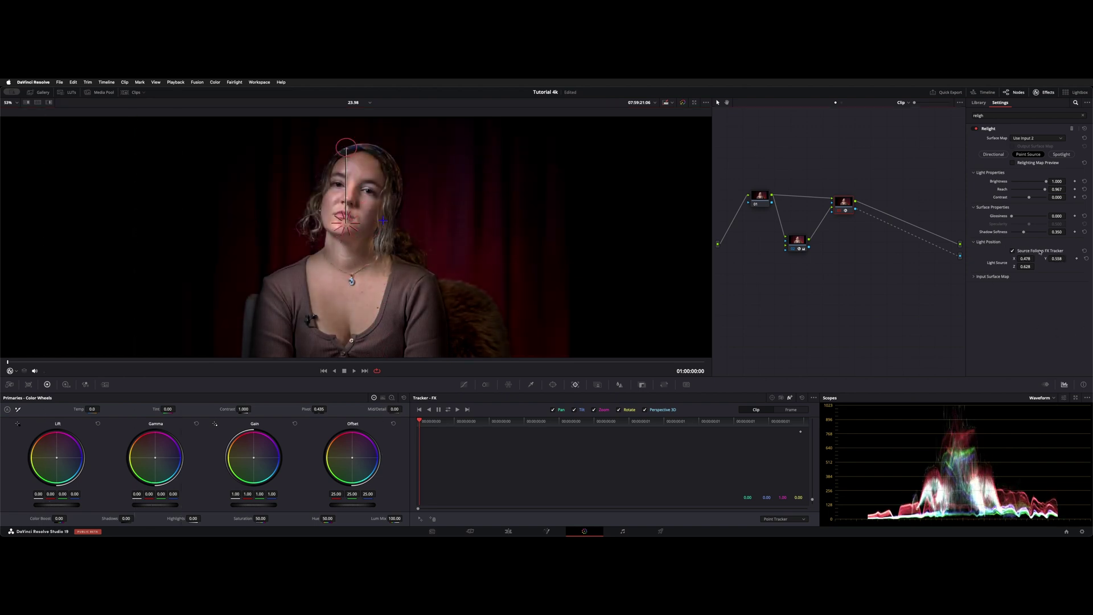
- Compare Input Surface Map's Rescale Oversaturated and Reinterpret options, leaving them all off
click(973, 277)
click(1030, 288)
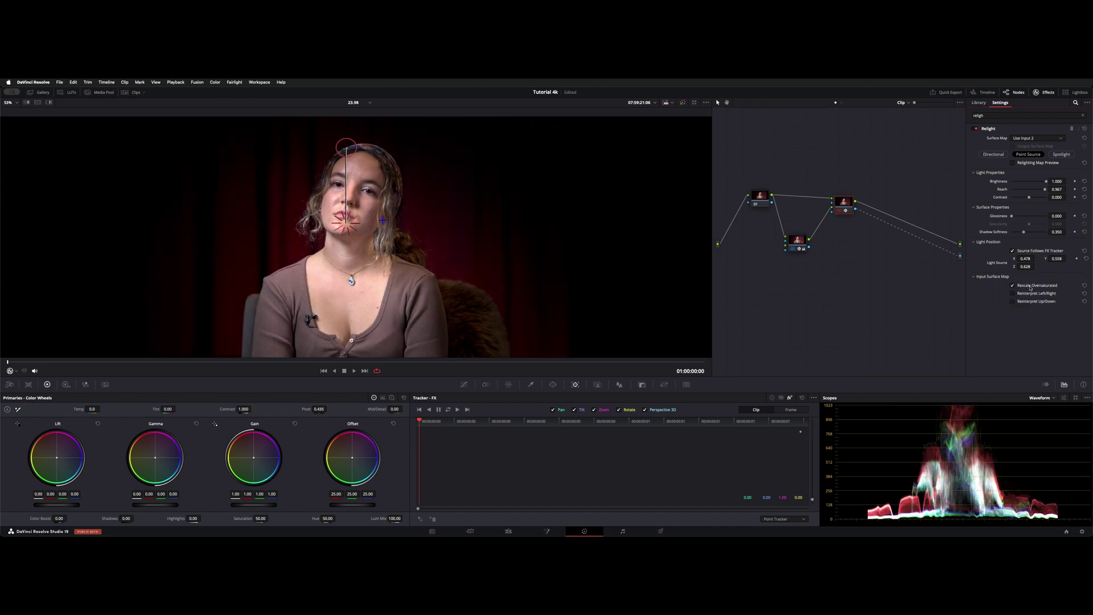
click(1030, 288)
click(1031, 288)
click(1031, 288)
click(1031, 288)
click(1032, 295)
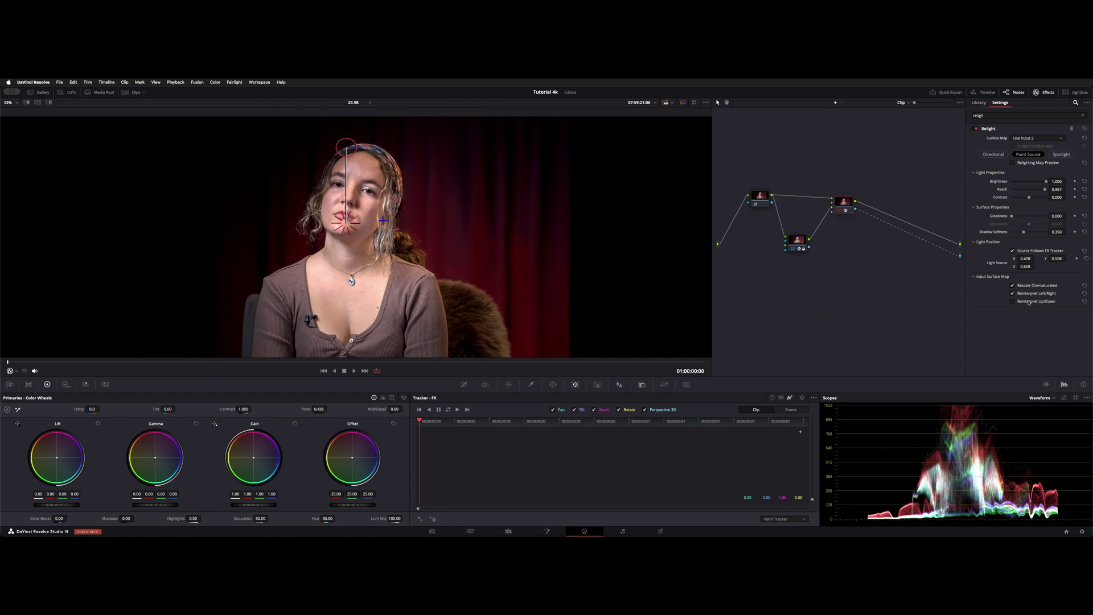
click(1030, 302)
click(1030, 302)
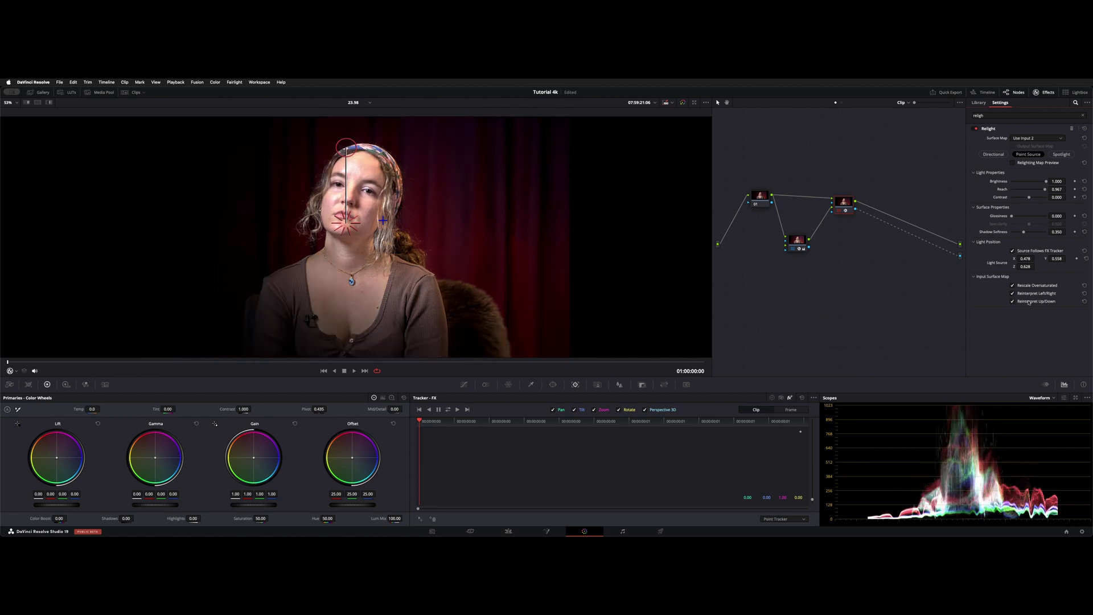
click(1025, 293)
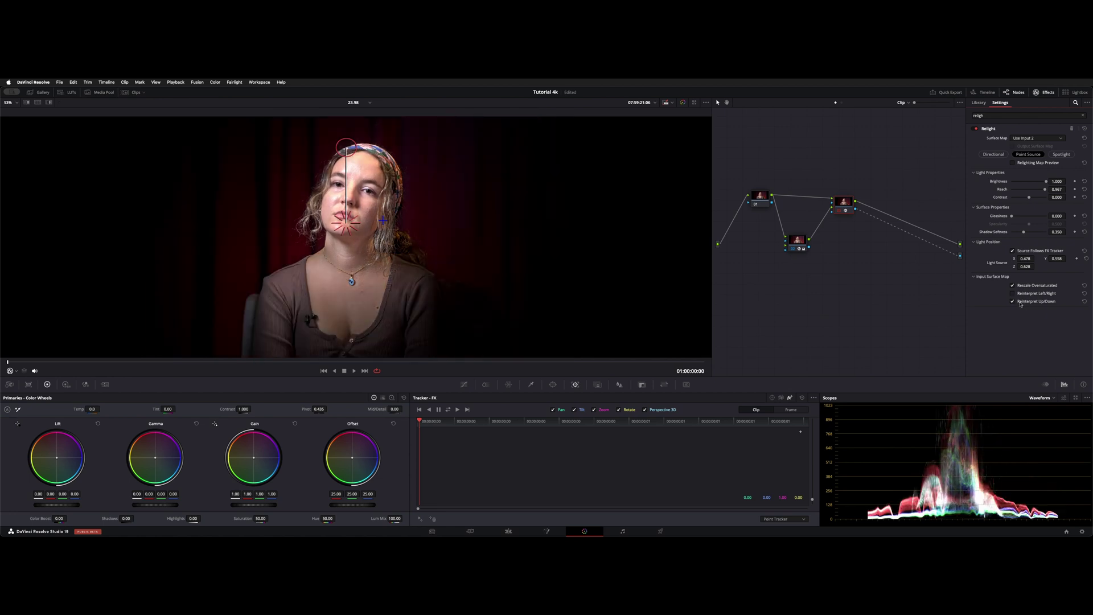
click(1020, 301)
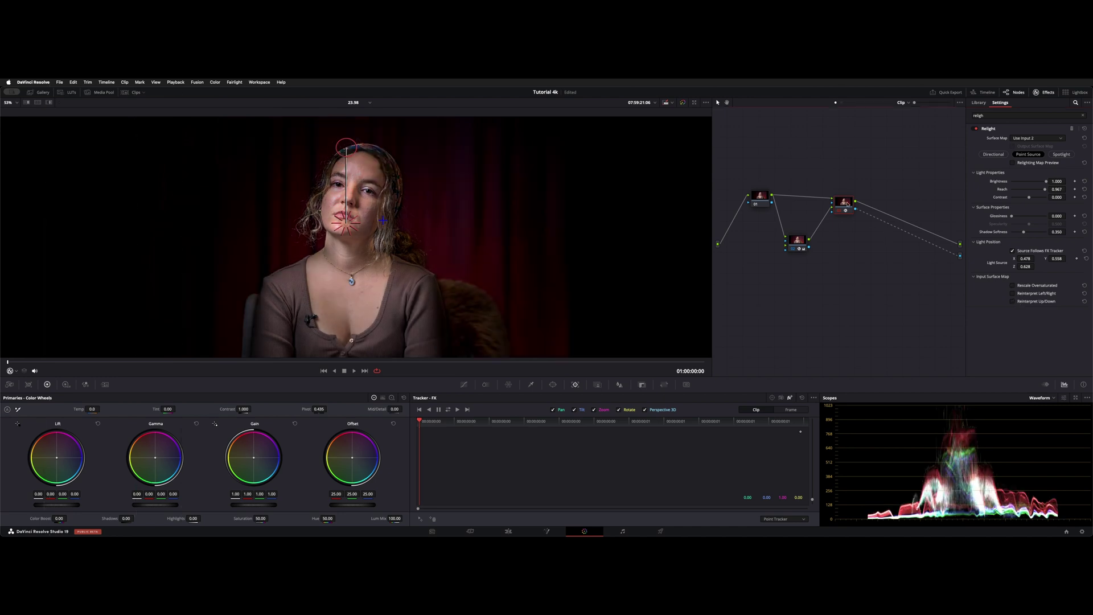
- Bypass the node with Ctrl+D to compare, then raise the point light to X 0.433, Y 0.673
key(ctrl+d)
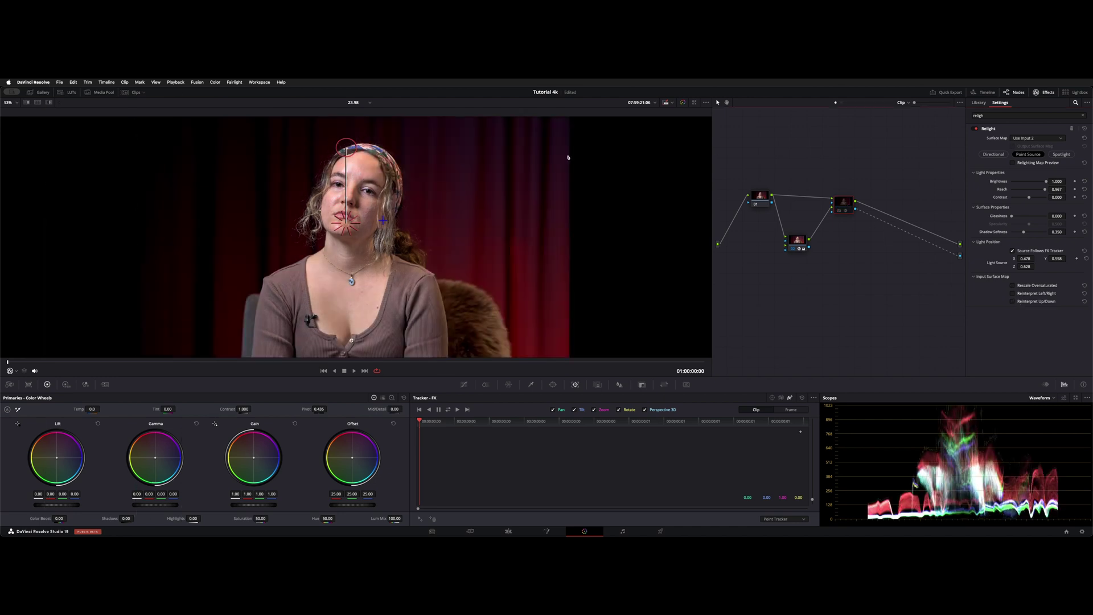
key(ctrl+d)
key(ctrl+d)
key(ctrl+d)
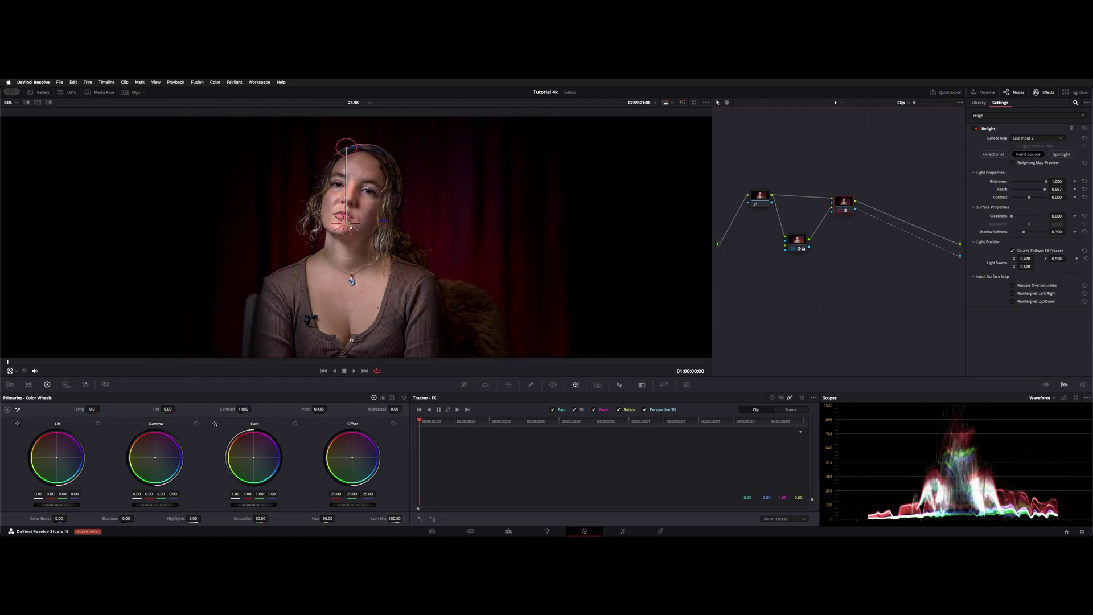
drag(360, 230, 331, 196)
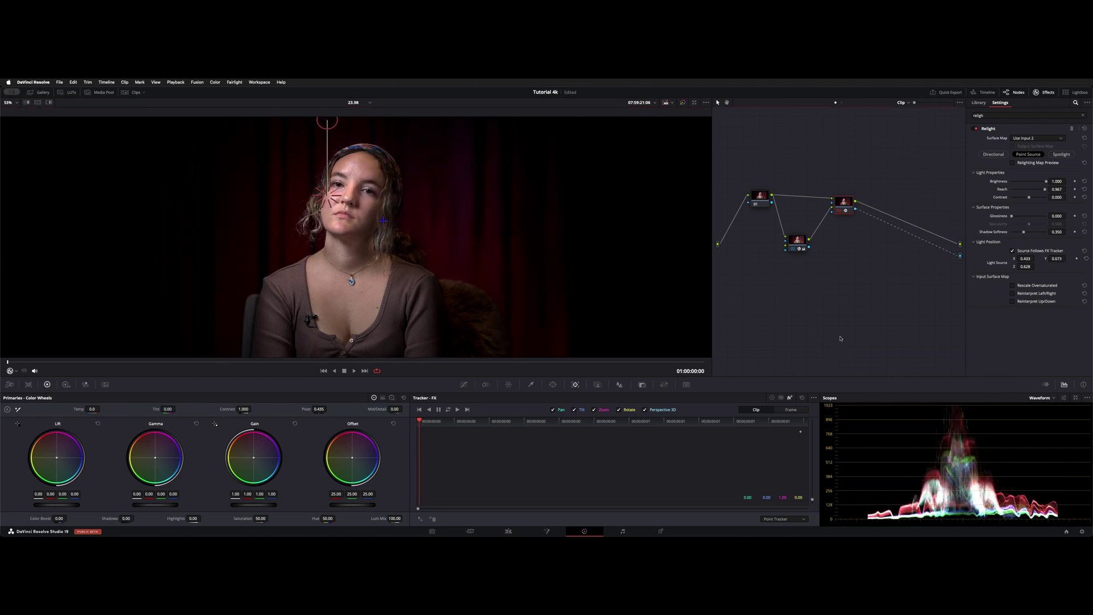